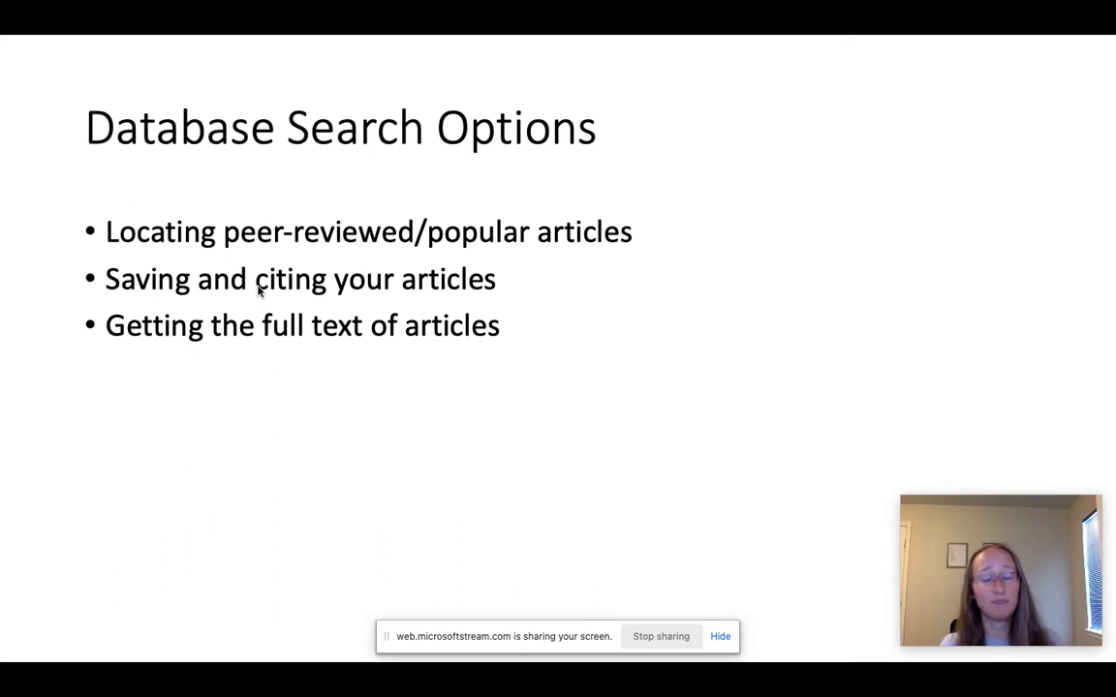
Exit the slideshow to edit the Database Search Options presentation
key(Escape)
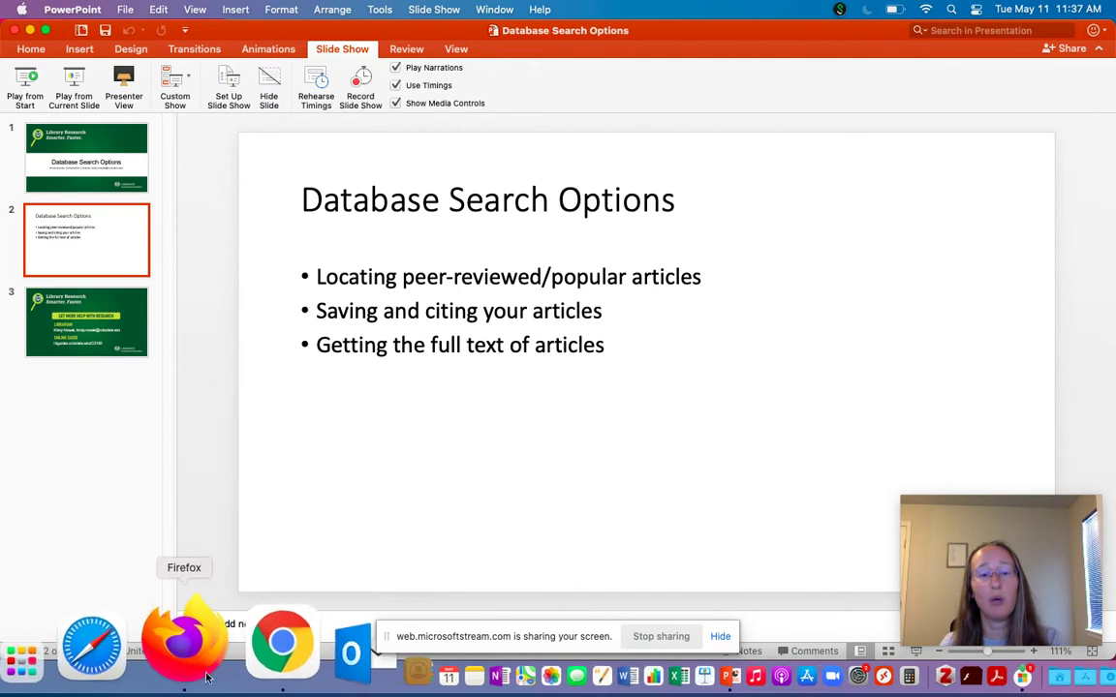
In Firefox, open Academic Search Premier from the CSU Libraries A-Z Database List
click(201, 676)
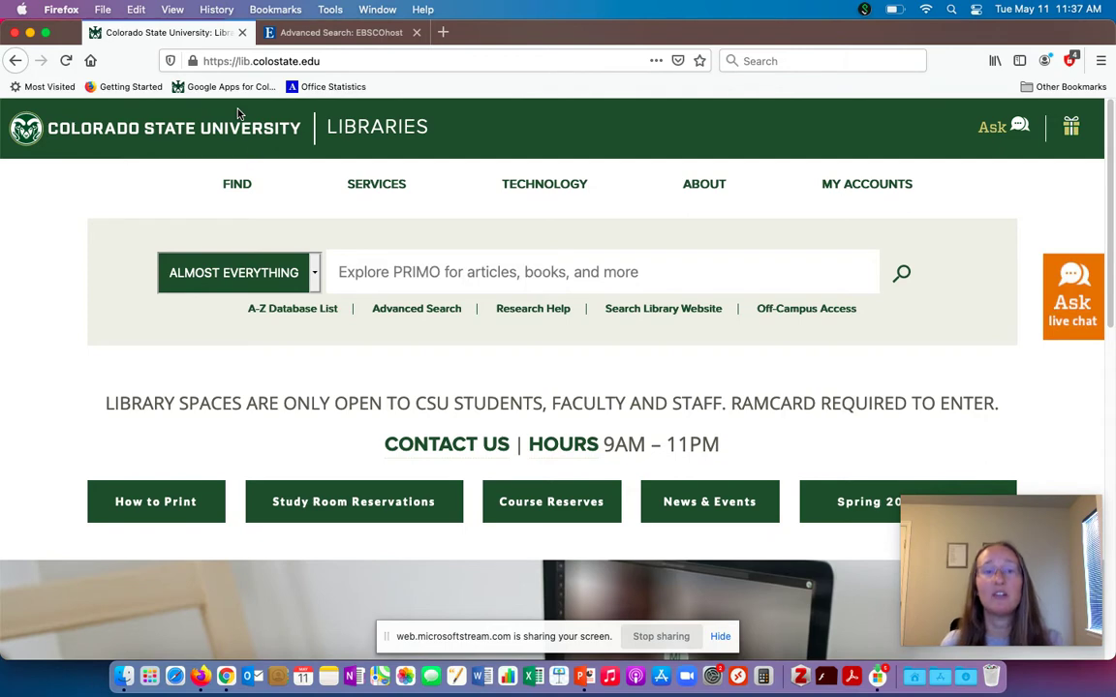
click(279, 312)
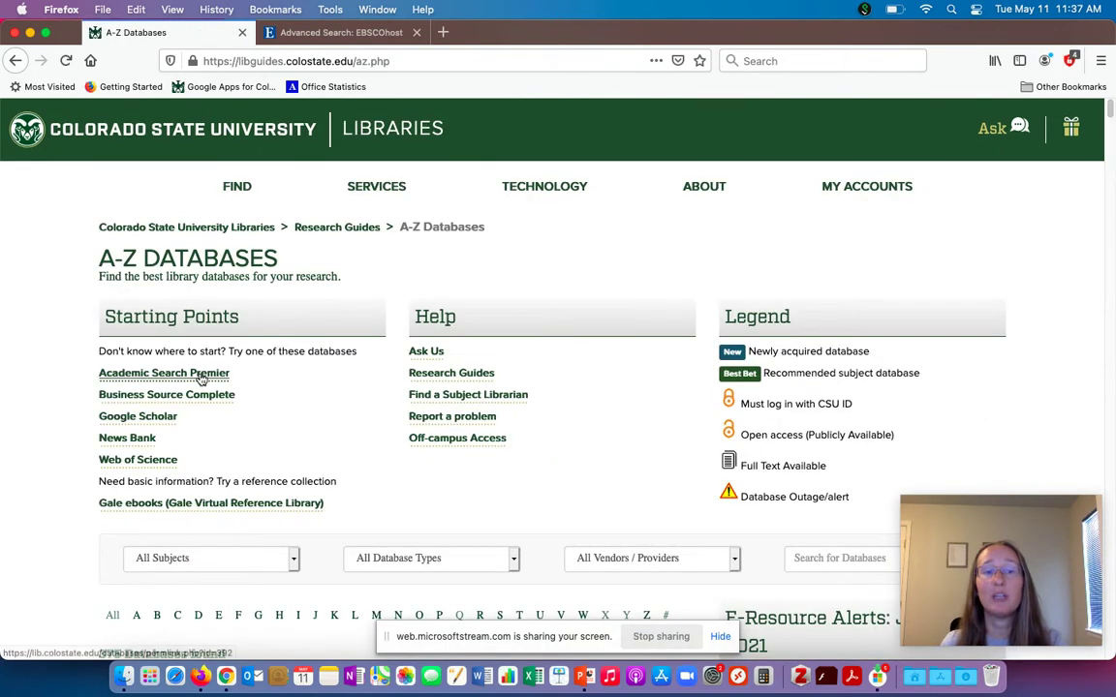
click(199, 376)
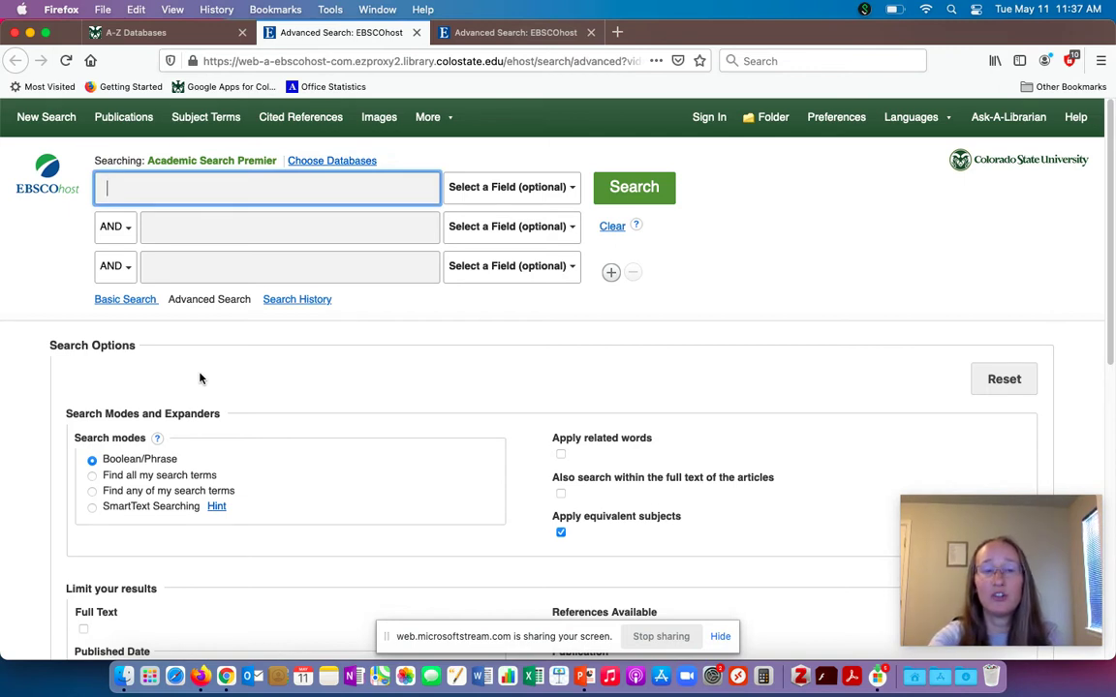
Run an advanced search for 'climate change' AND 'health'
text(climate change)
key(Tab)
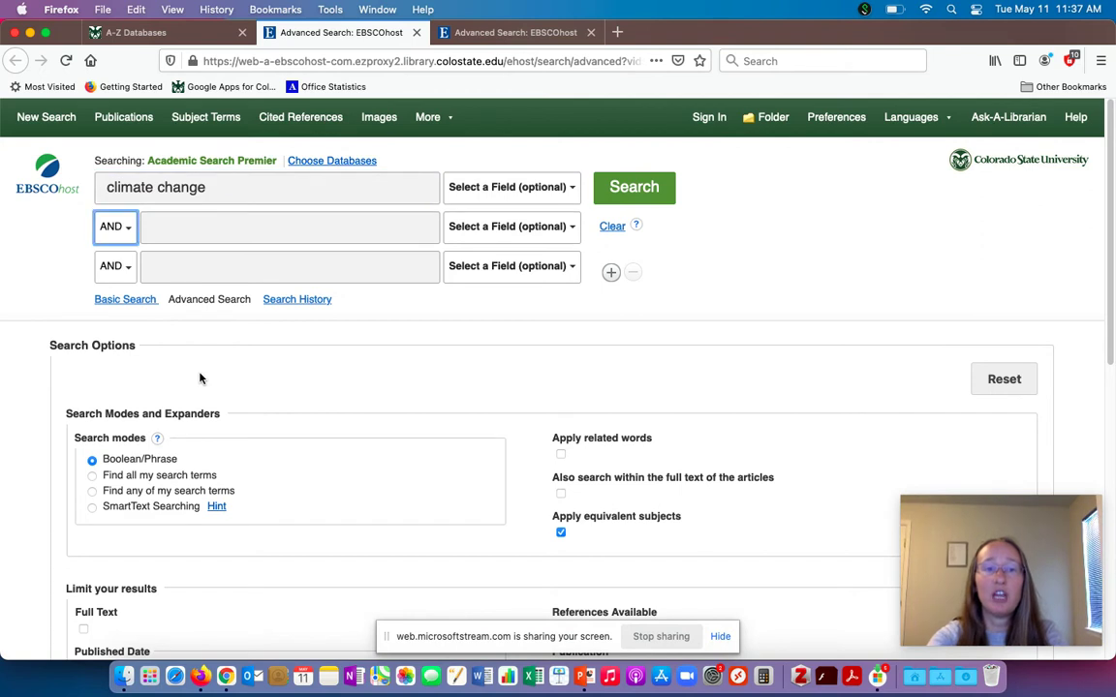
key(Tab)
text(health)
key(Return)
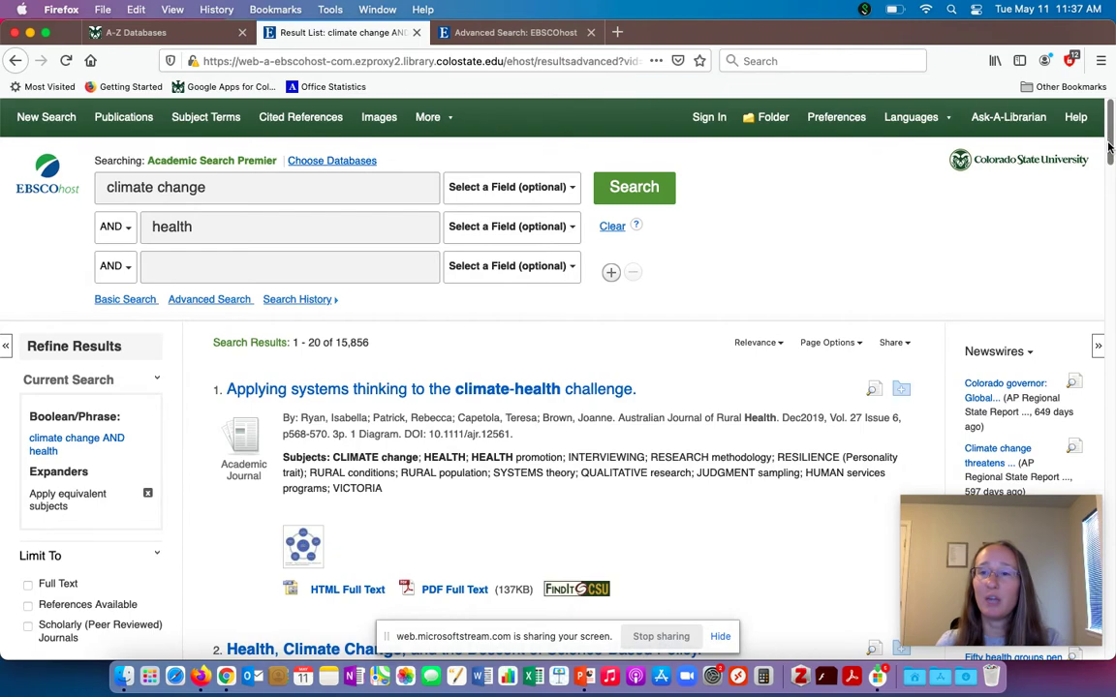
Set the Publication Date slider so results run from 2016 to 2021
drag(1110, 144, 1112, 172)
scroll(4, 363, down, 3)
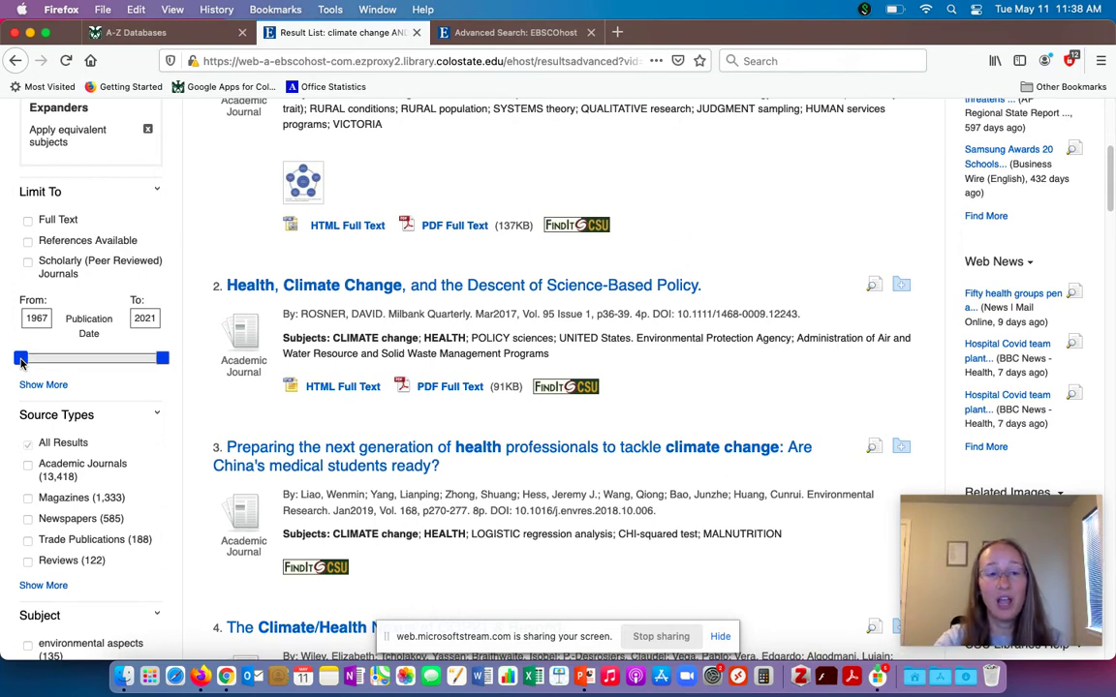
drag(21, 362, 150, 371)
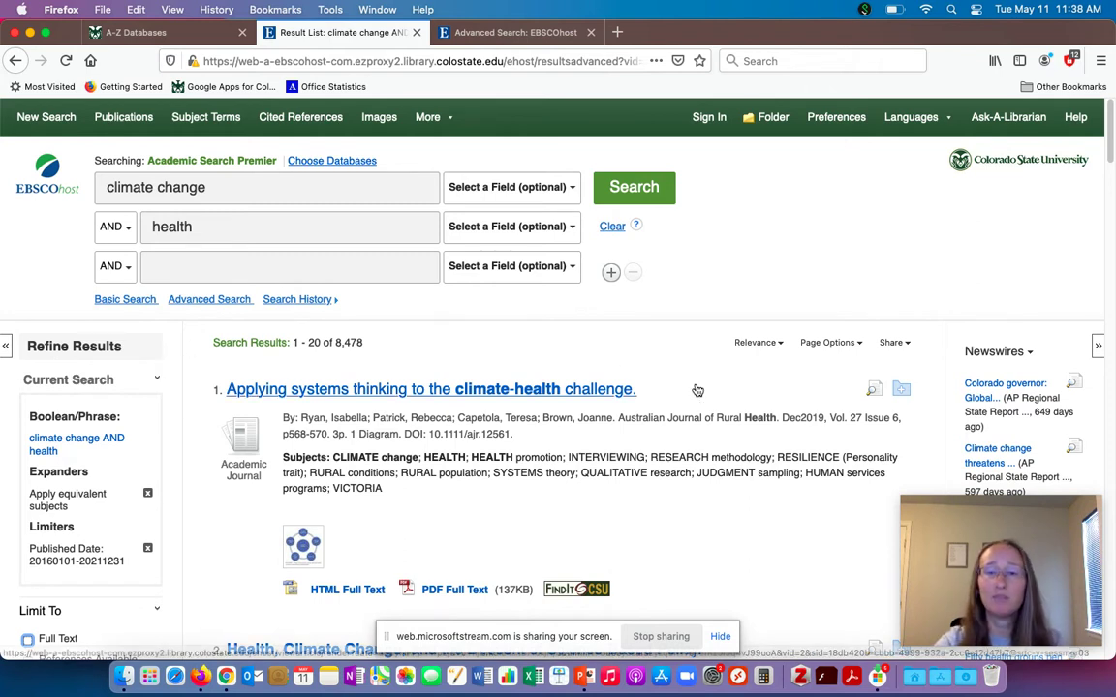
Apply the Scholarly (Peer Reviewed) Journals limit, then remove it again
drag(1112, 163, 1113, 192)
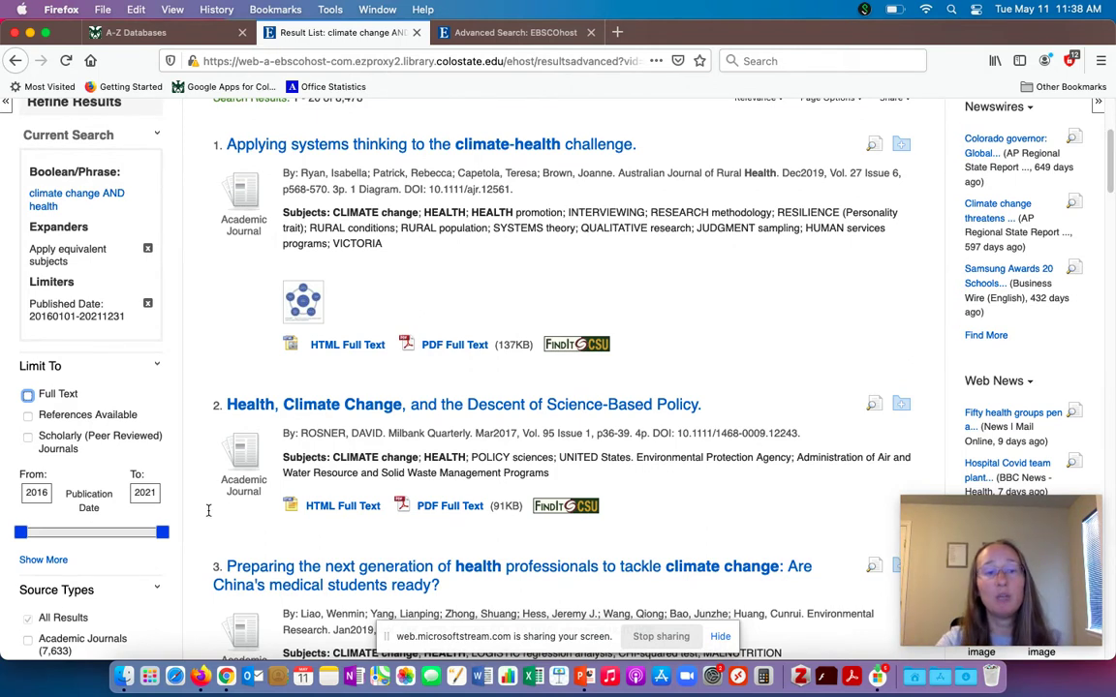
click(27, 438)
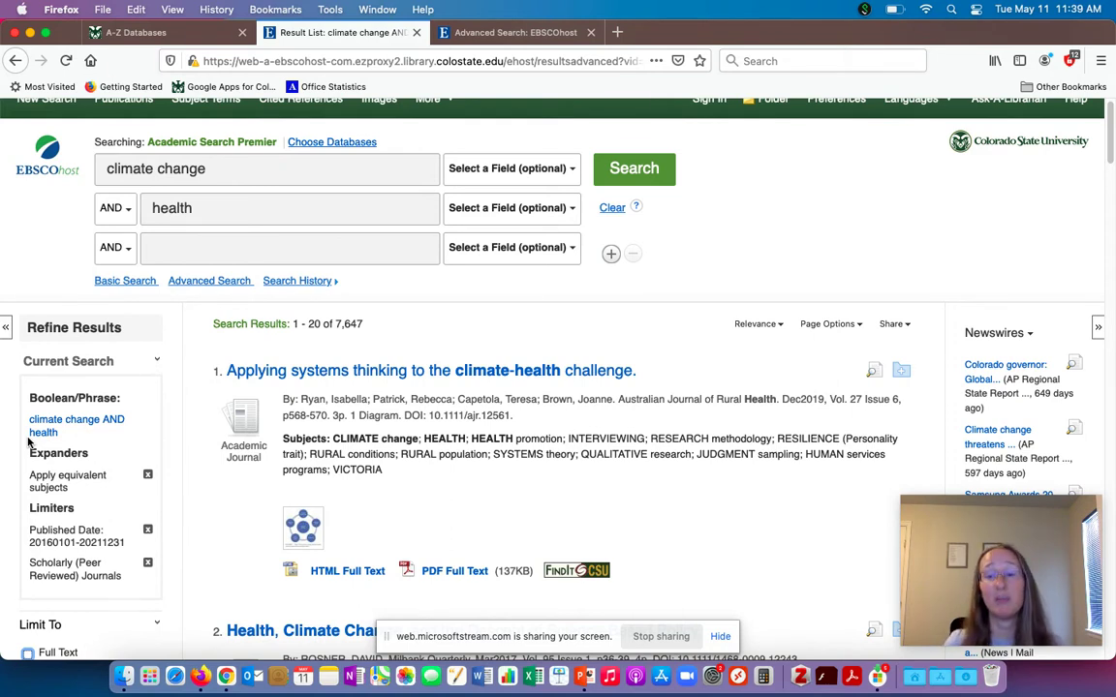
click(147, 563)
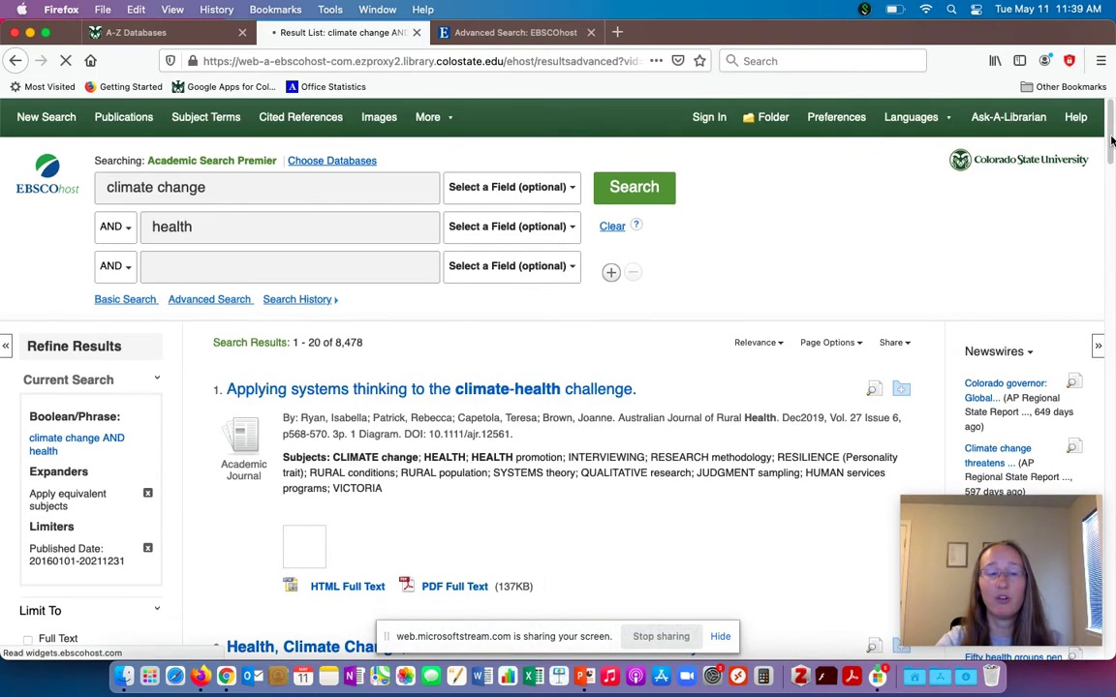
Limit the results to the Magazines and Newspapers source types
drag(1111, 135, 1111, 200)
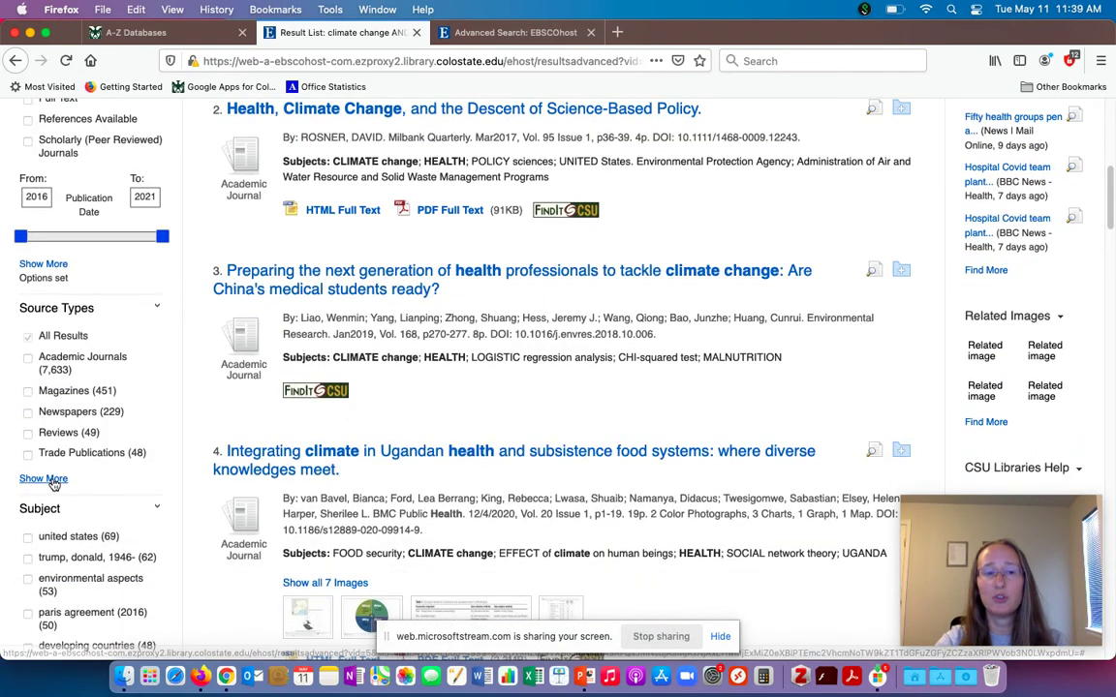
click(51, 479)
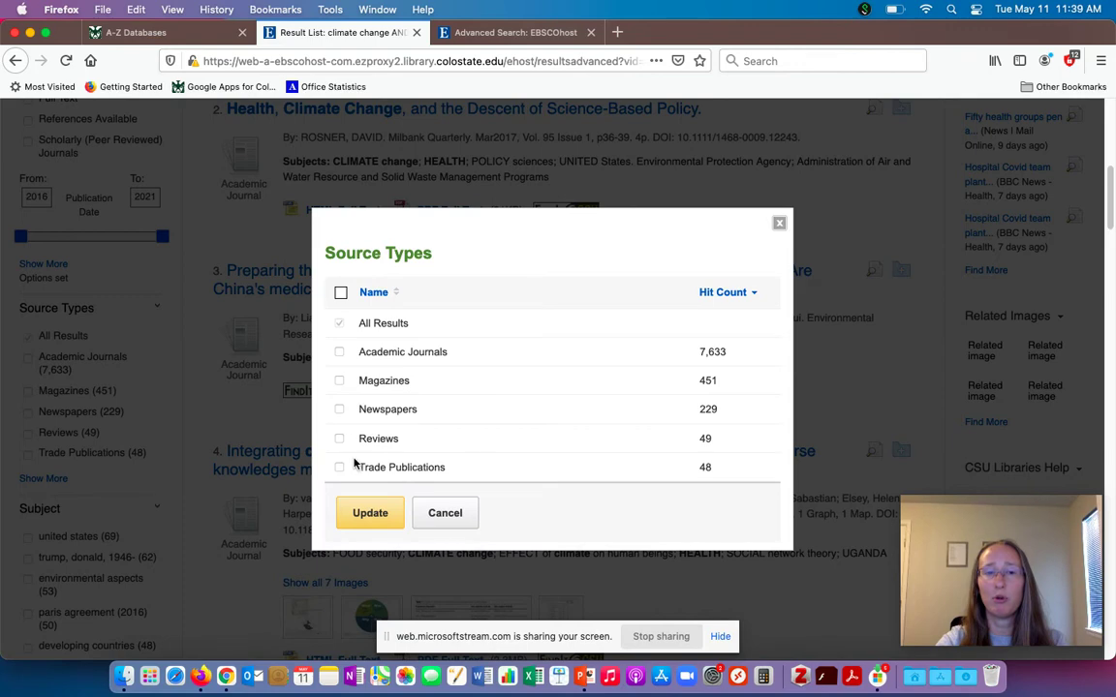
click(339, 381)
click(339, 410)
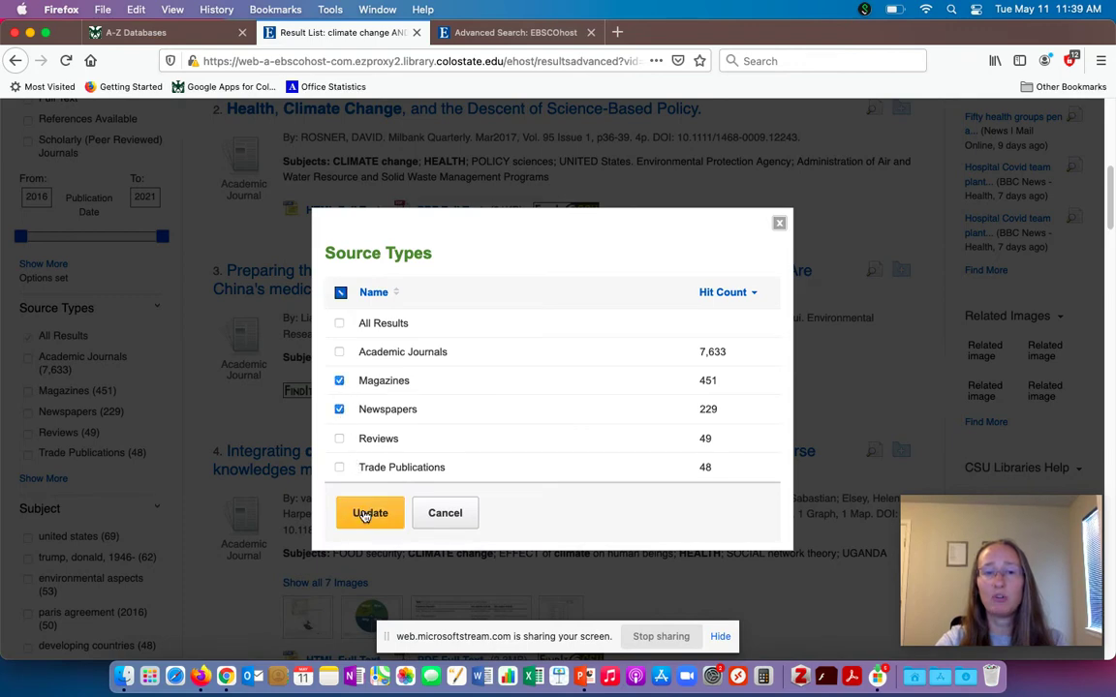
click(365, 515)
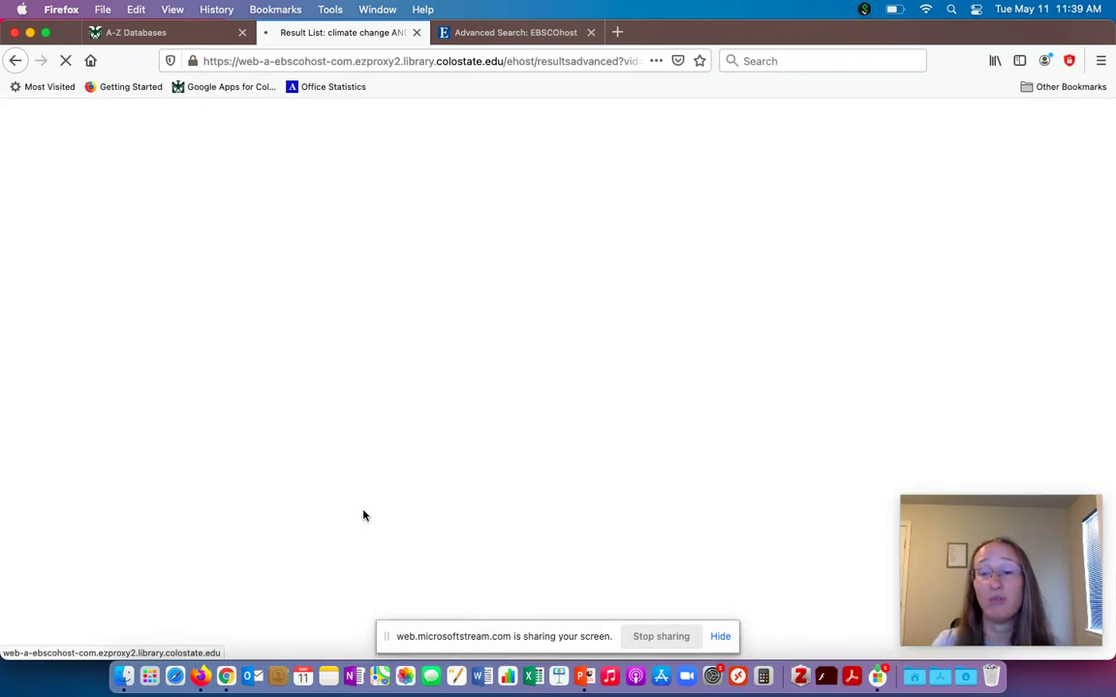
Remove both source type limits and open 'Applying systems thinking to the climate-health challenge'
scroll(365, 517, down, 3)
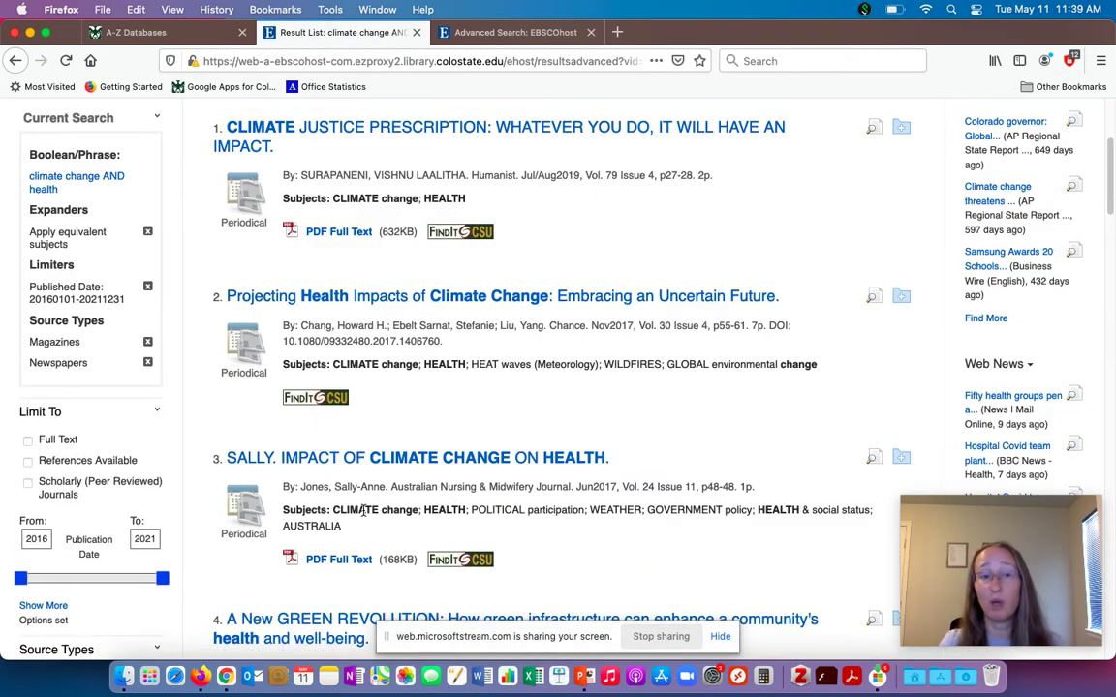
click(148, 343)
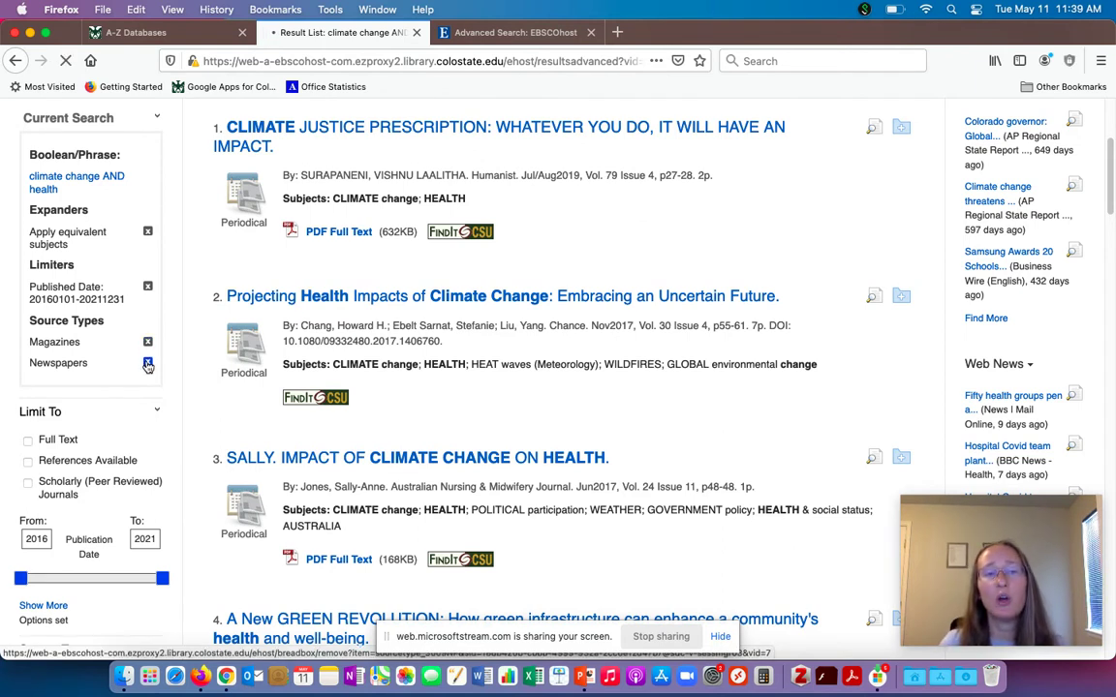
click(147, 364)
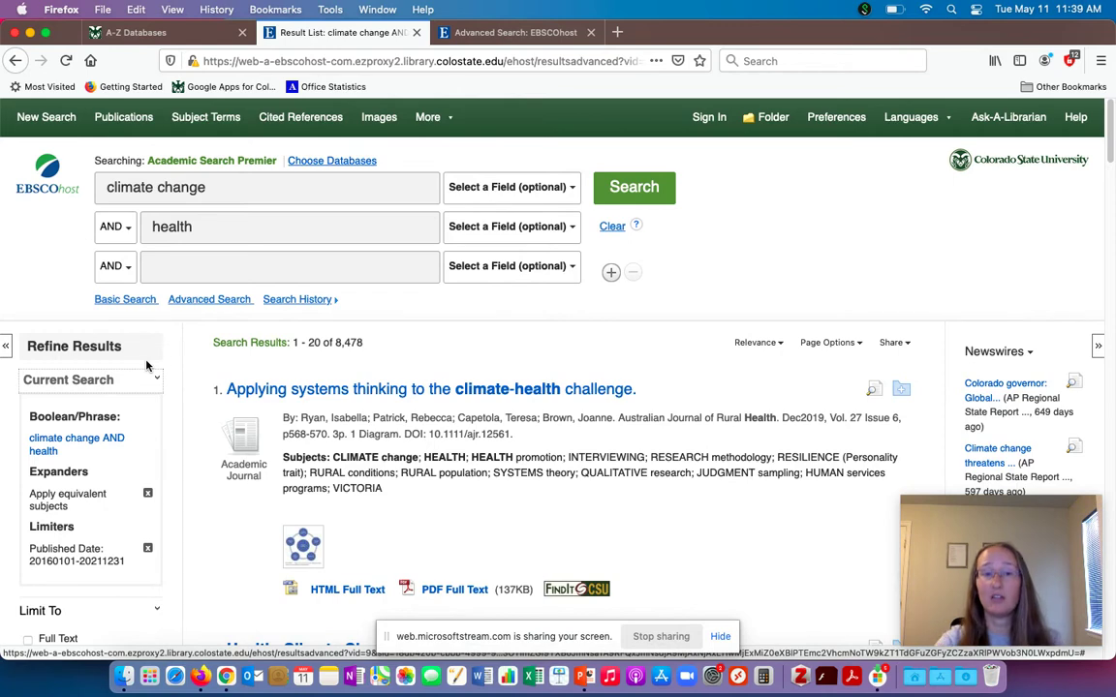
click(277, 397)
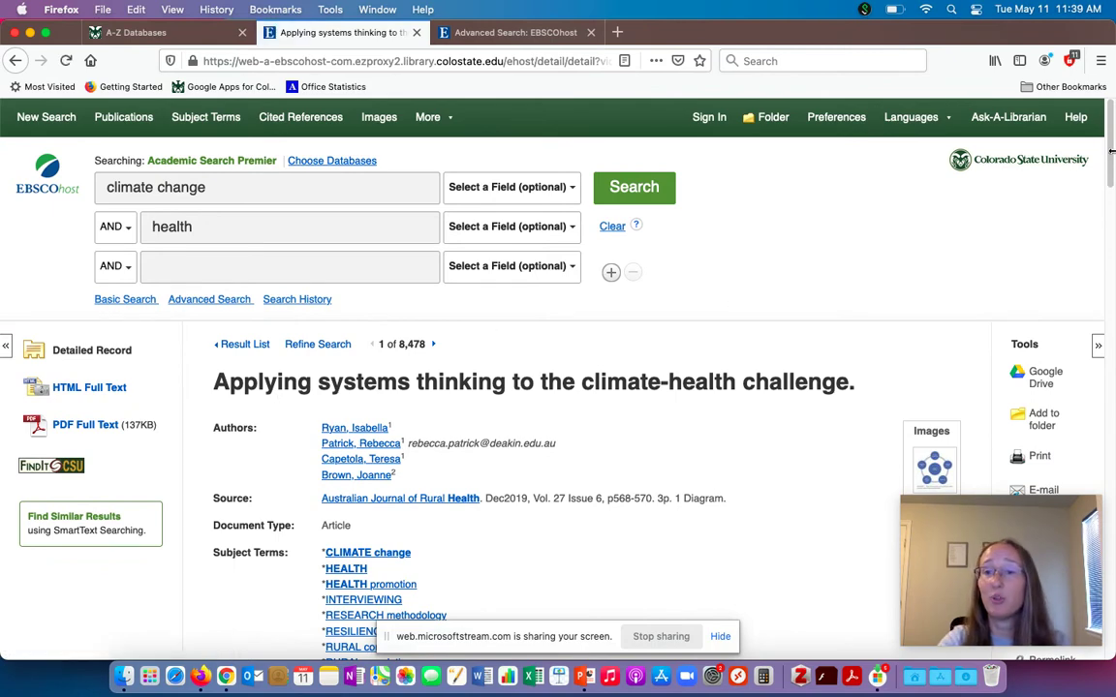
scroll(1113, 182, down, 5)
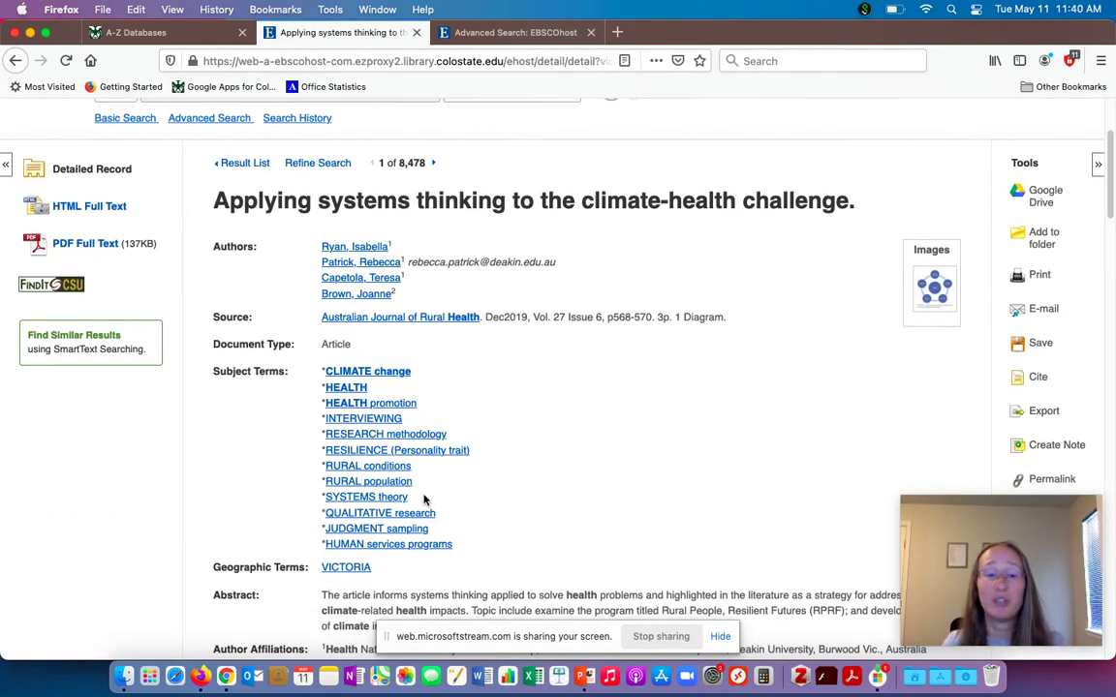
scroll(1111, 197, down, 8)
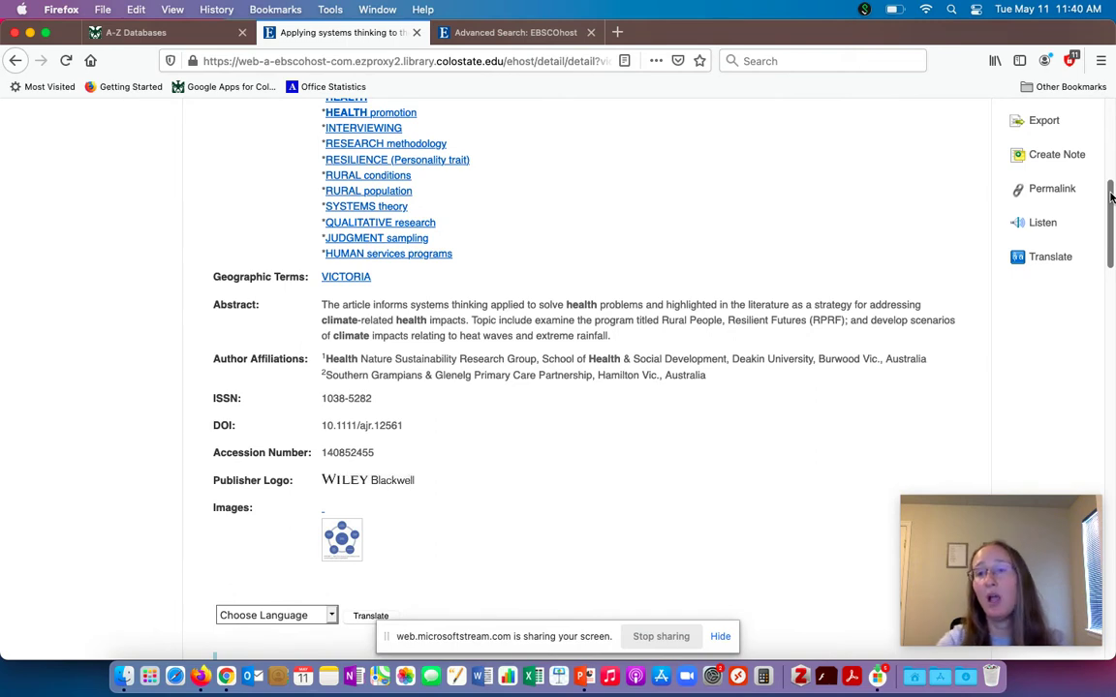
scroll(1111, 197, up, 7)
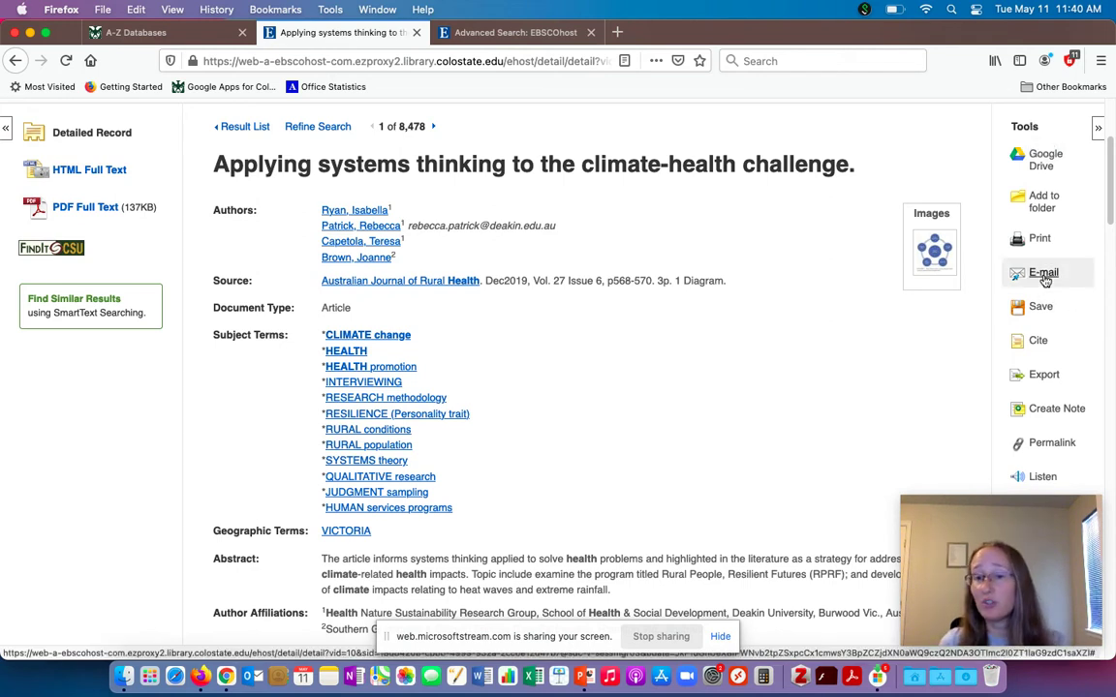
click(1044, 274)
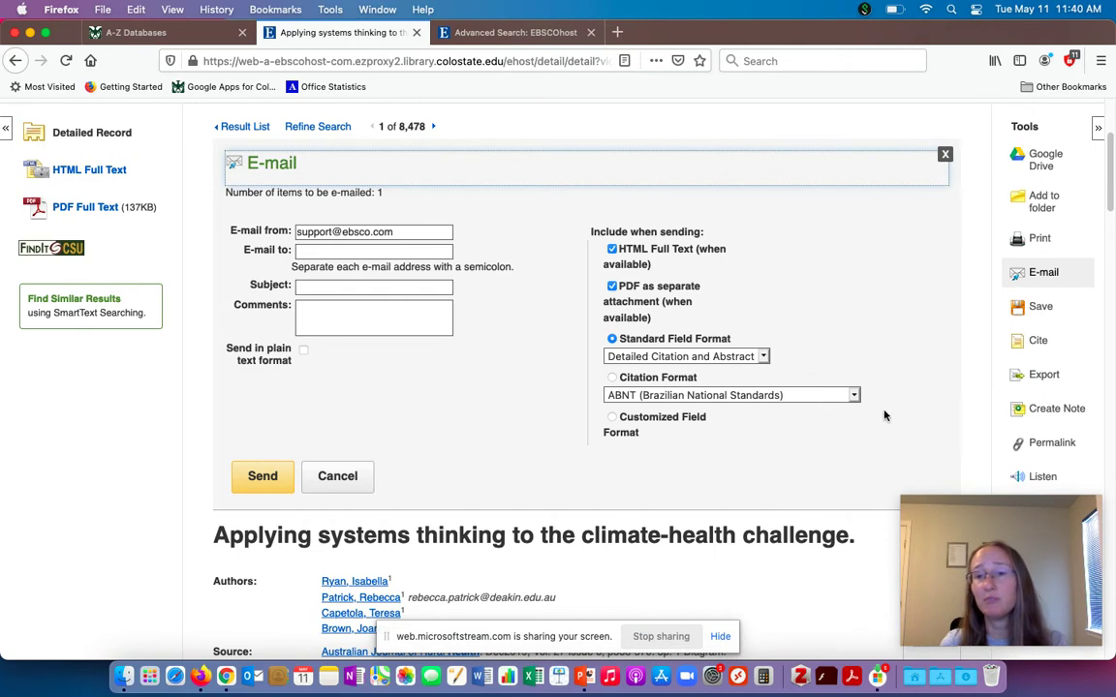
Show the article's citations and scroll through the AMA, APA, MLA and Vancouver formats
click(1032, 352)
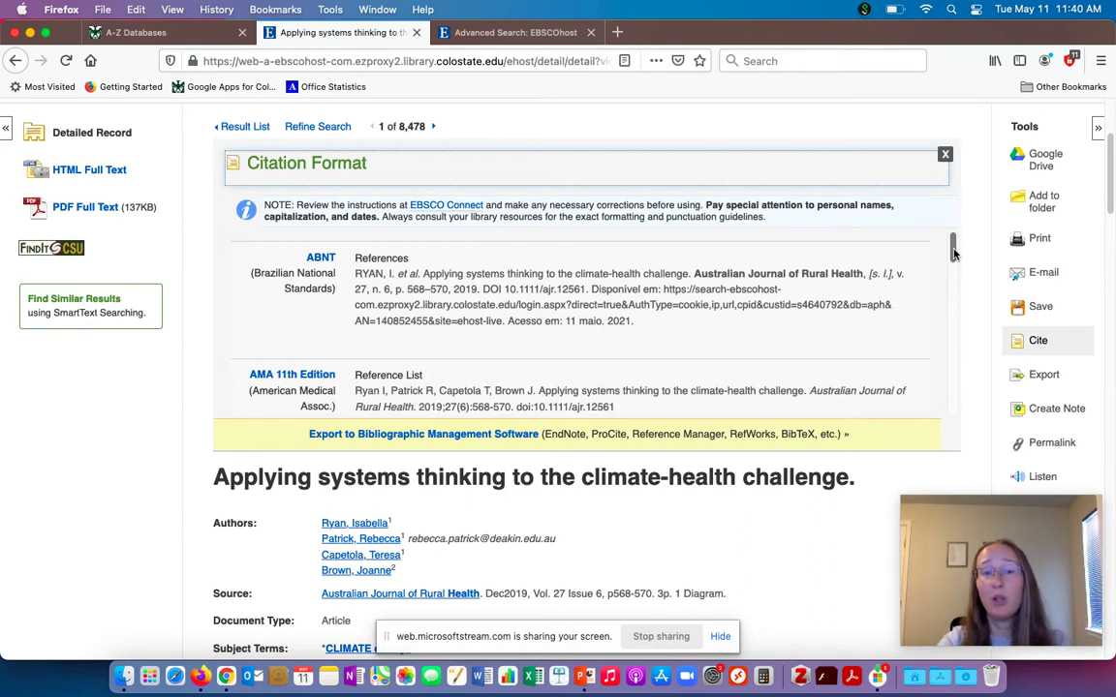
scroll(951, 259, down, 2)
scroll(953, 259, down, 2)
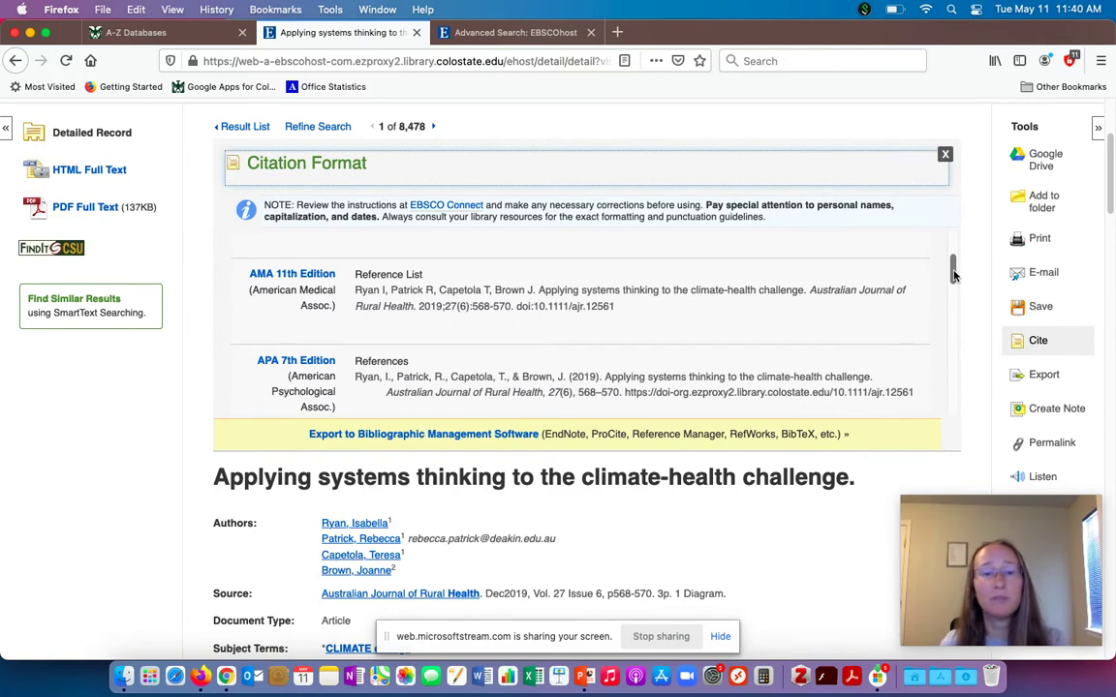
drag(958, 276, 980, 397)
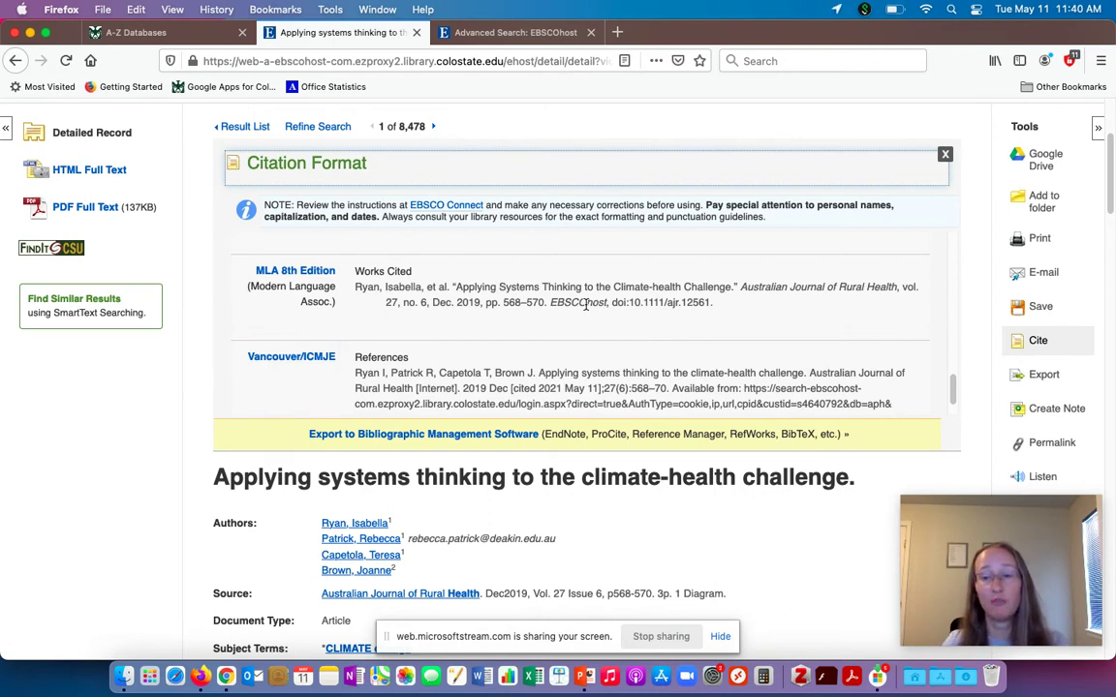
Display the permanent link for the article record
click(1045, 444)
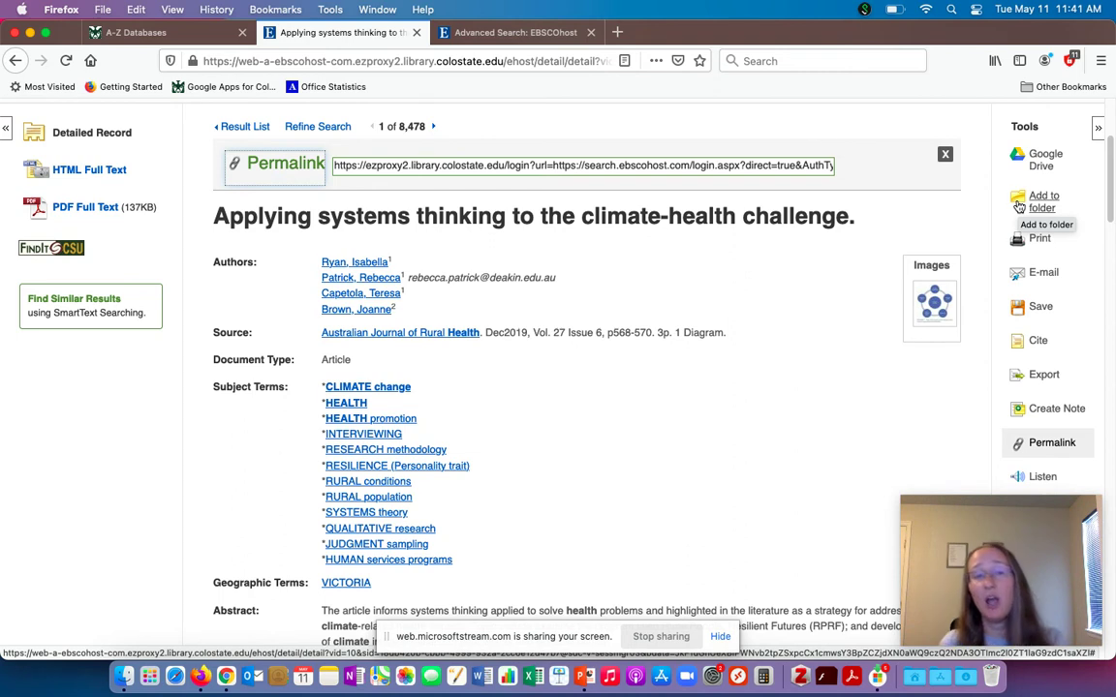
Open the article's full-text PDF
click(84, 213)
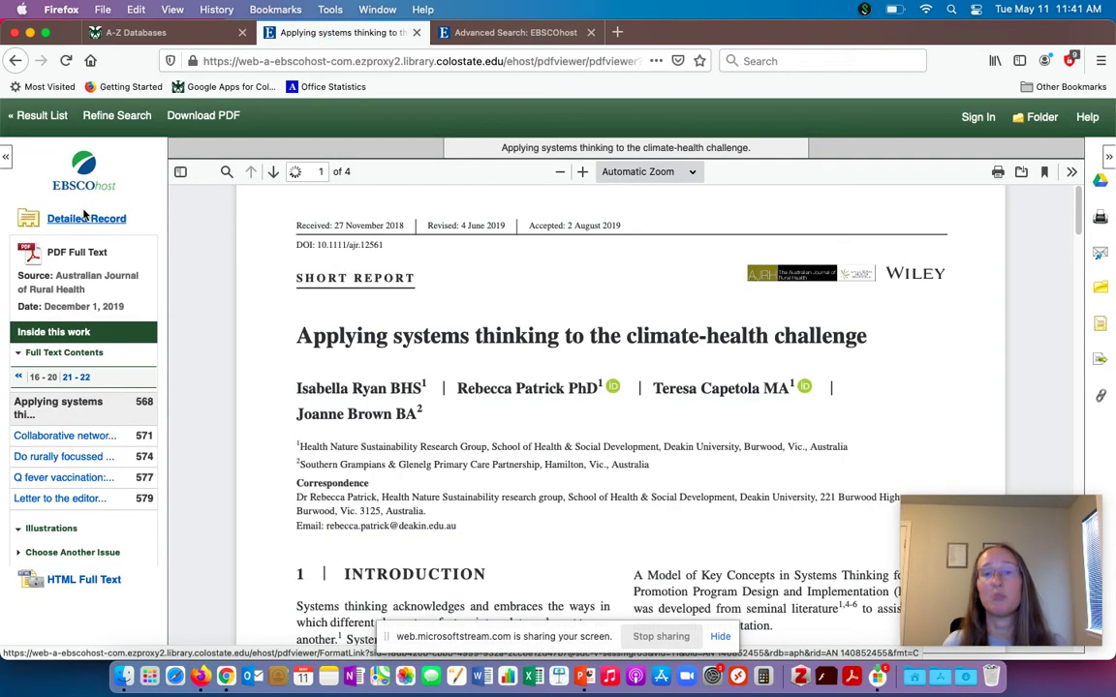
Return to the results and check FindIt@CSU access for the China medical students article
click(85, 216)
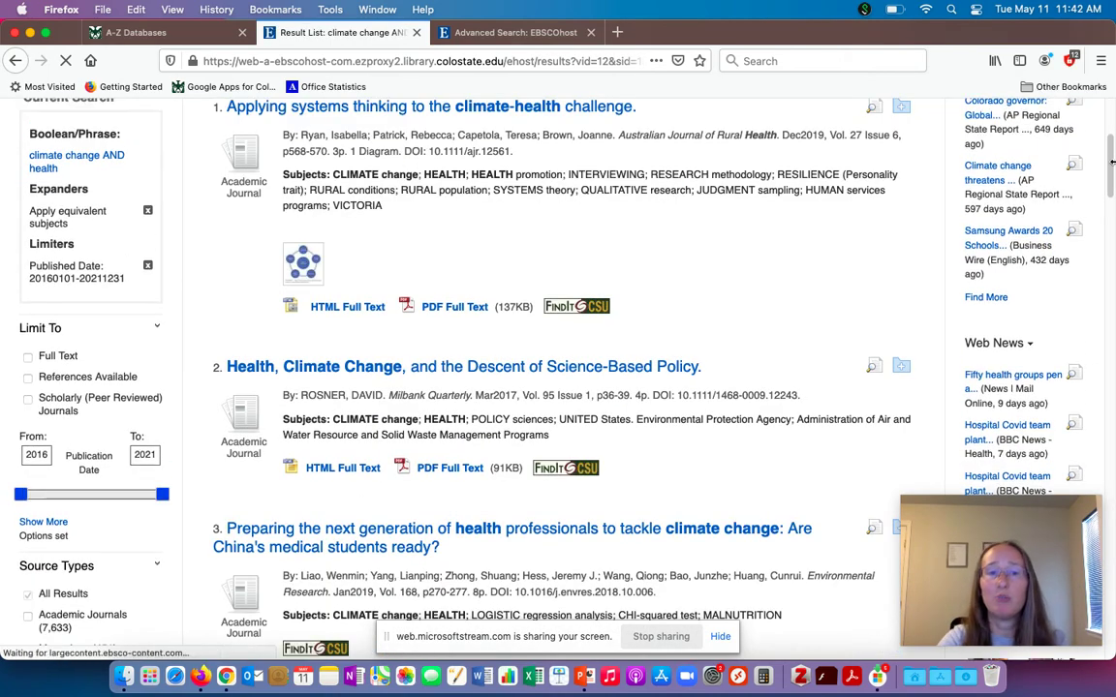
drag(1110, 166, 1110, 191)
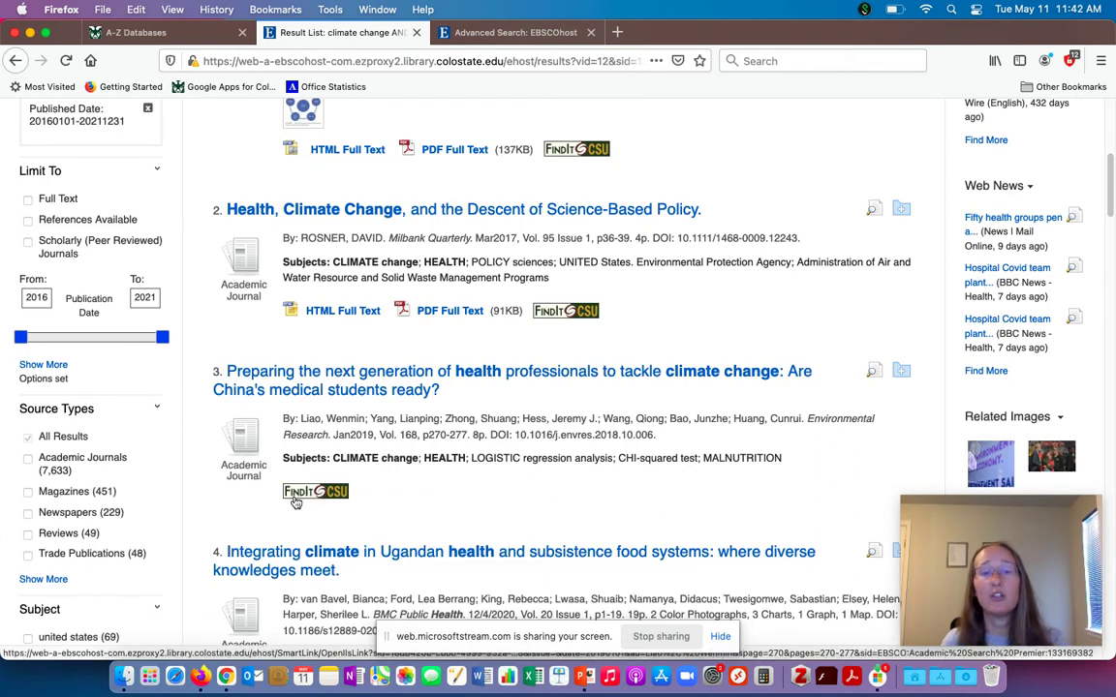
click(308, 494)
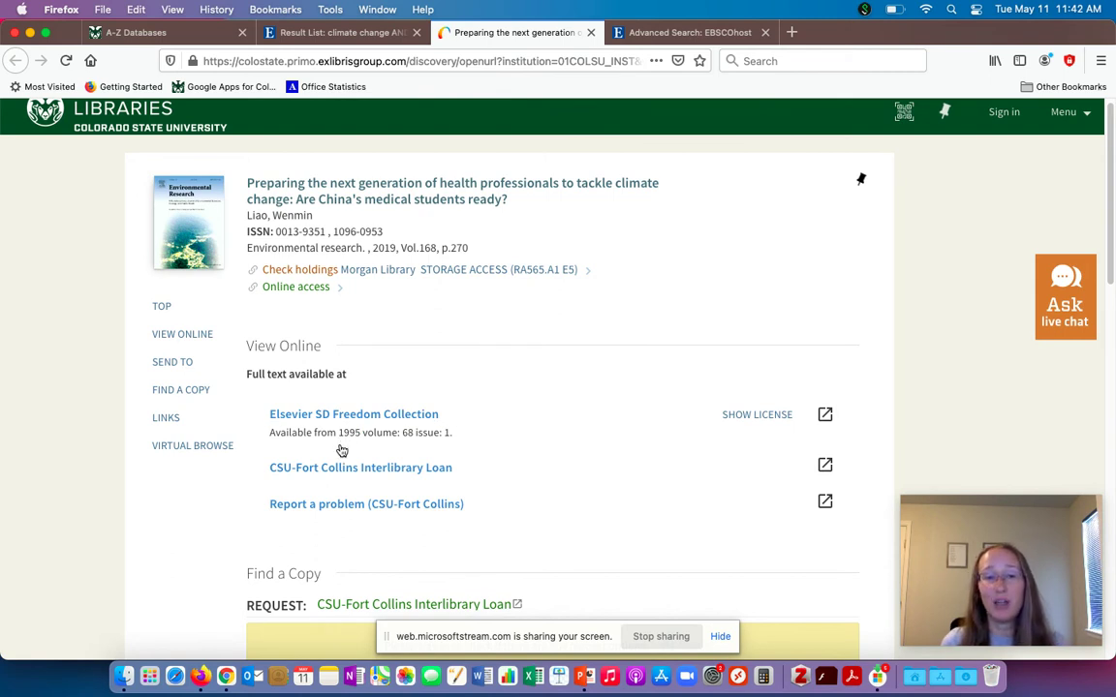
Download the China medical students article PDF from ScienceDirect via Elsevier SD Freedom Collection
click(336, 417)
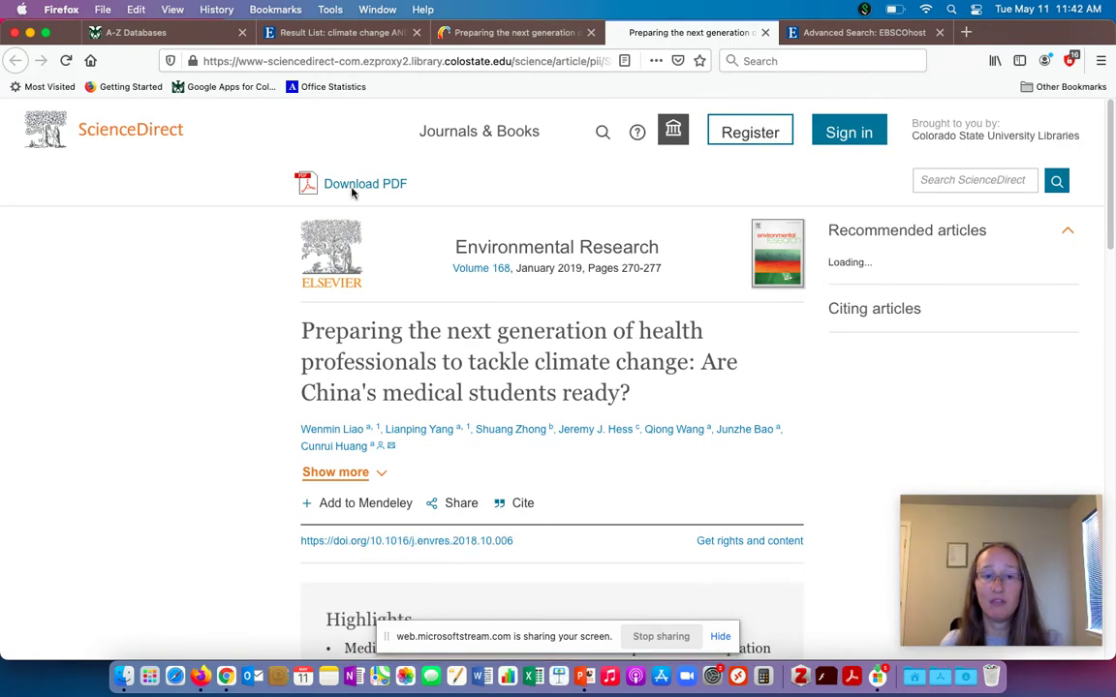
click(306, 184)
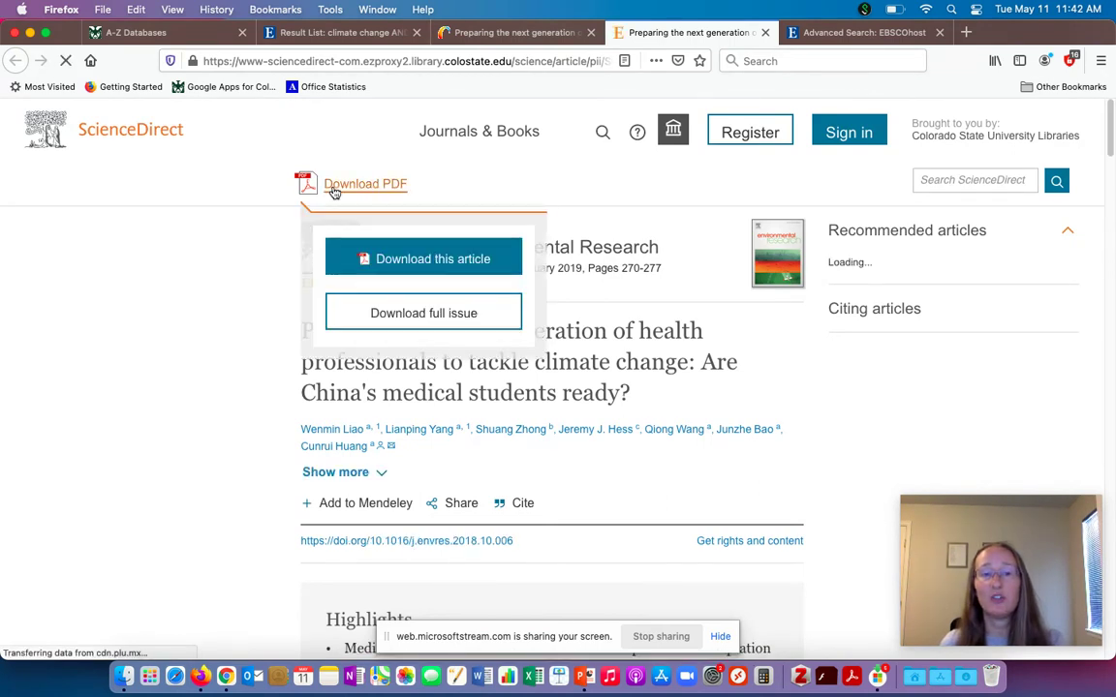
click(385, 257)
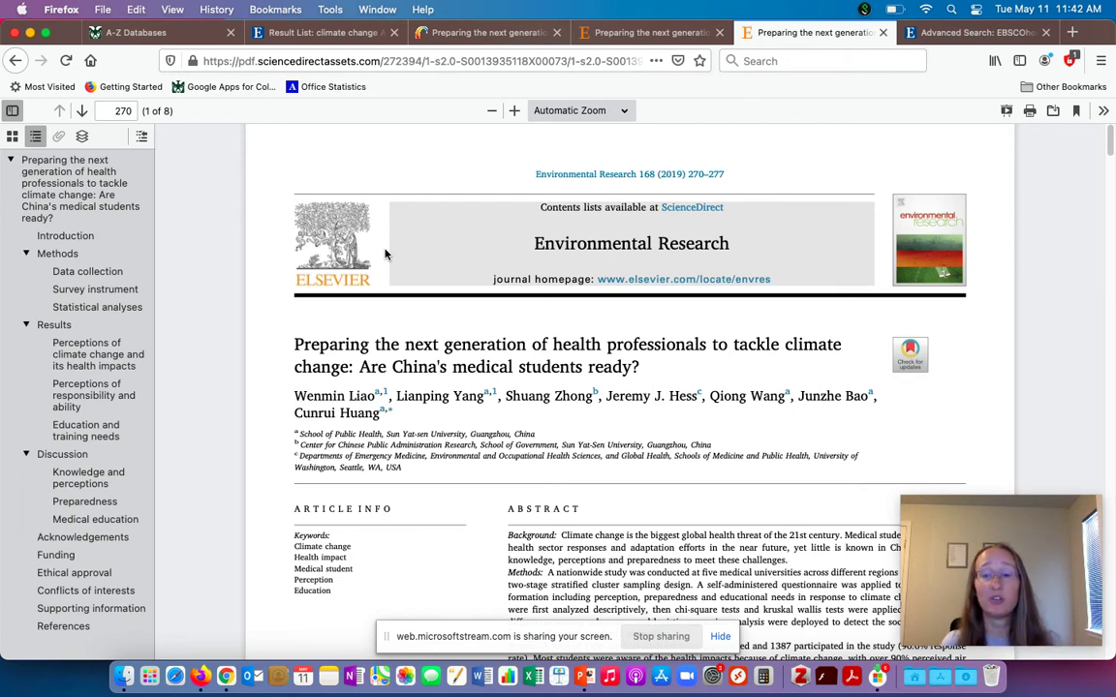
Return to the Primo record for the China medical students article, then bring the PowerPoint presentation forward
click(395, 34)
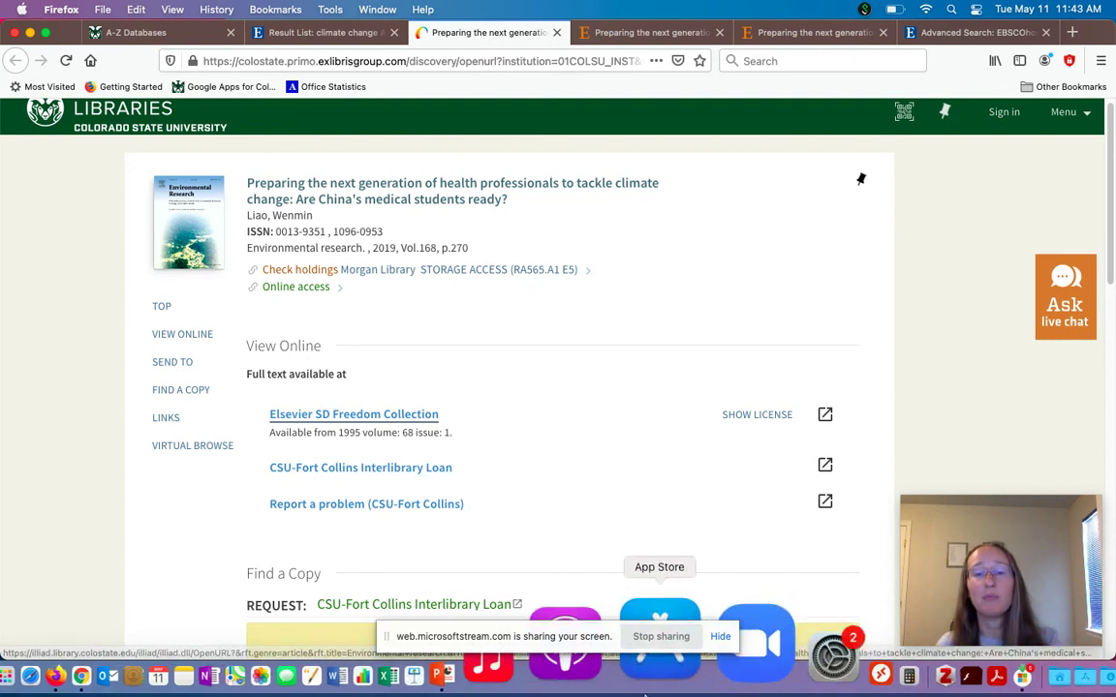
click(581, 670)
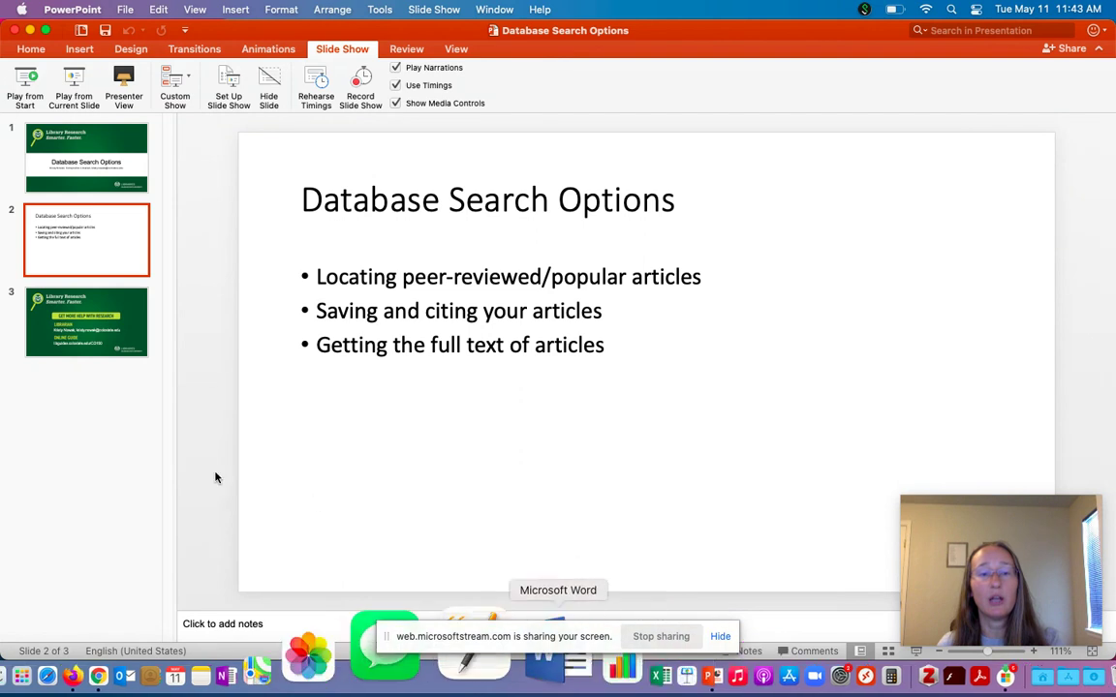
Show slide 3, the closing 'Get More Help With Research' slide with the librarian contact and online guide
click(61, 304)
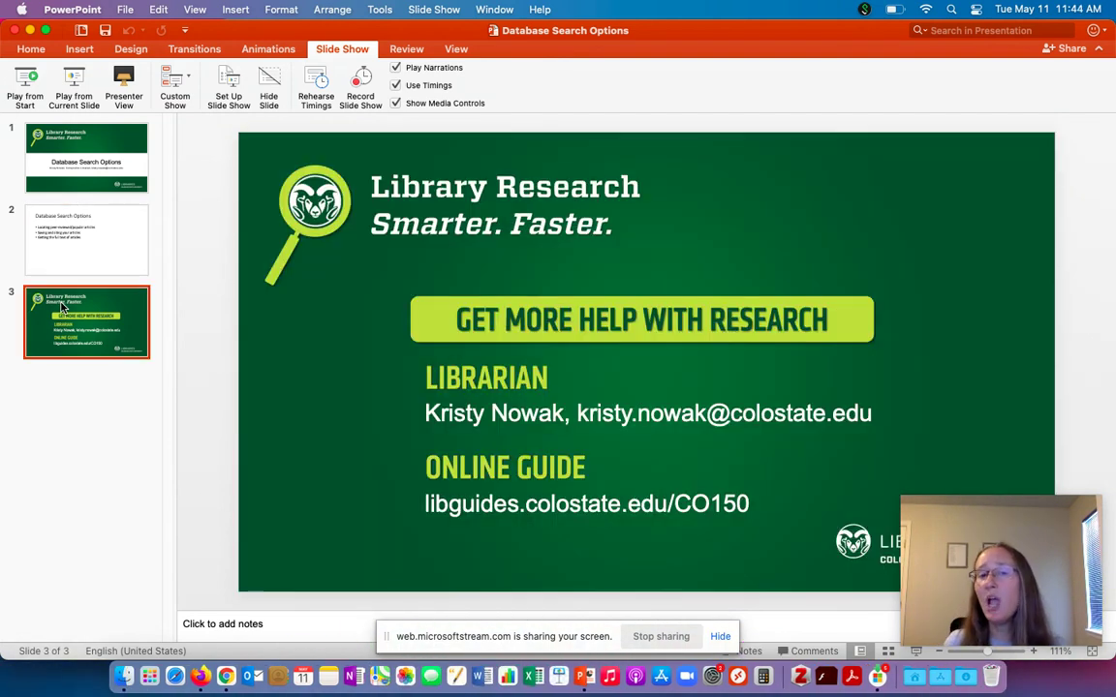